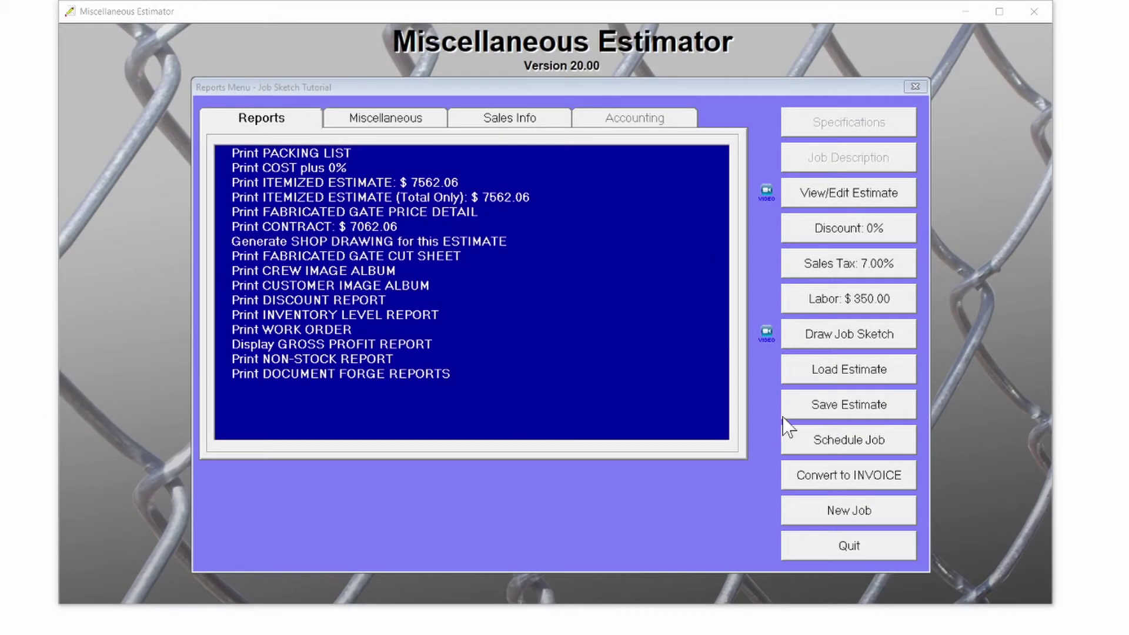
Open the job sketch drawing for the current estimate.
click(809, 336)
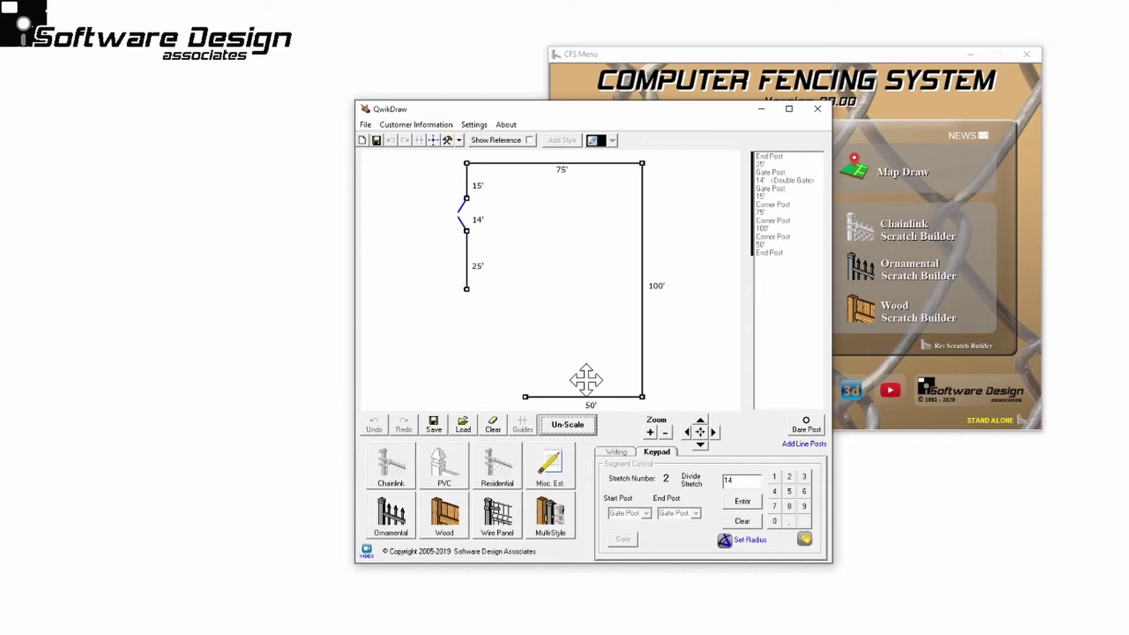
In QwikDraw, move the 50' label above the lowest fence line and the 14' label outside the double gate.
click(587, 380)
drag(456, 212, 441, 210)
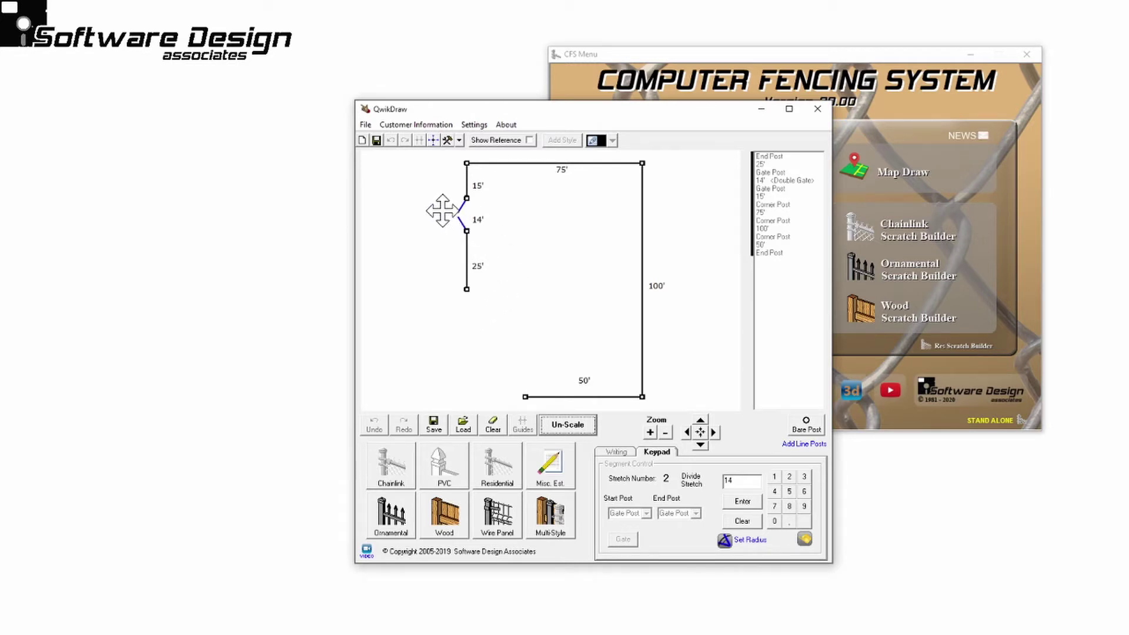
click(441, 210)
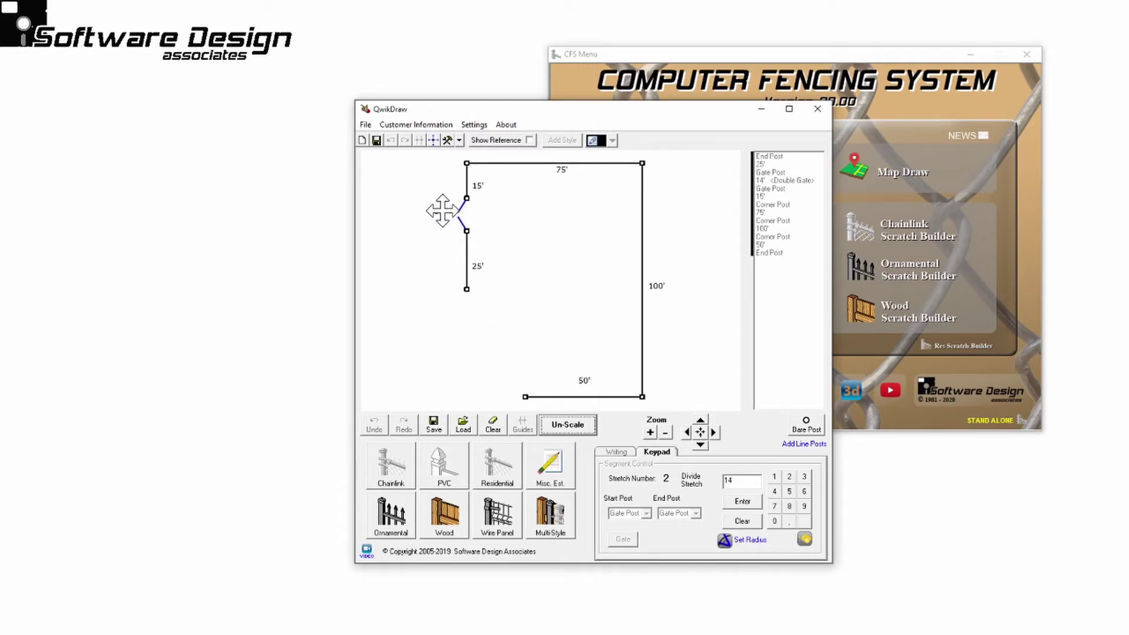
Send the fence layout to the Chainlink Scratch Builder and load the CL 72" Galv KK Standard specification.
click(392, 478)
click(621, 360)
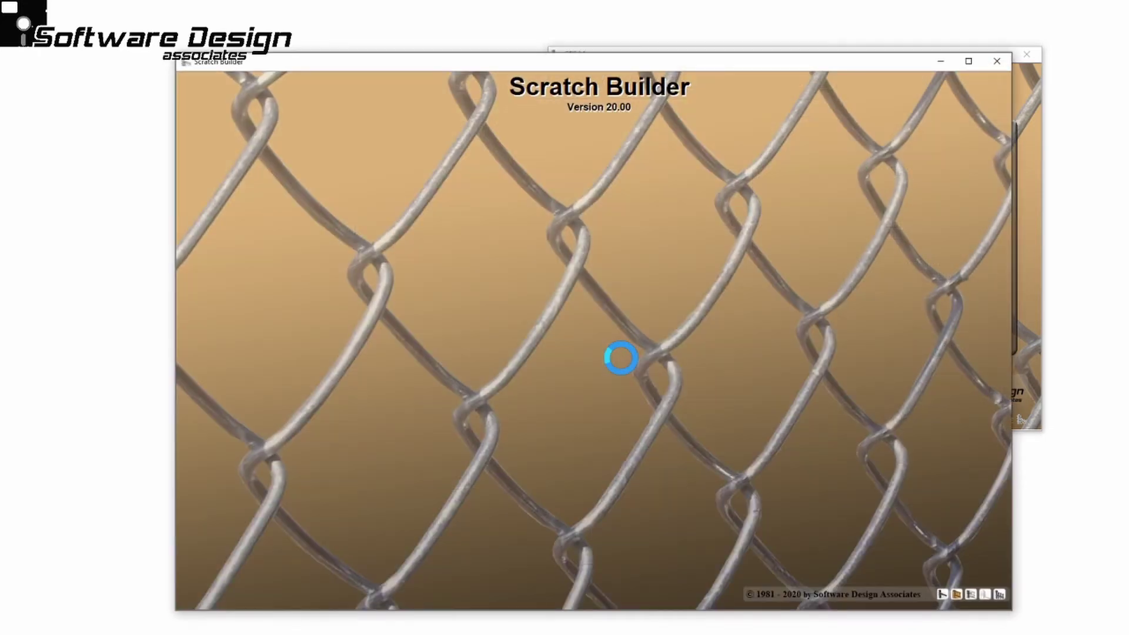
click(704, 431)
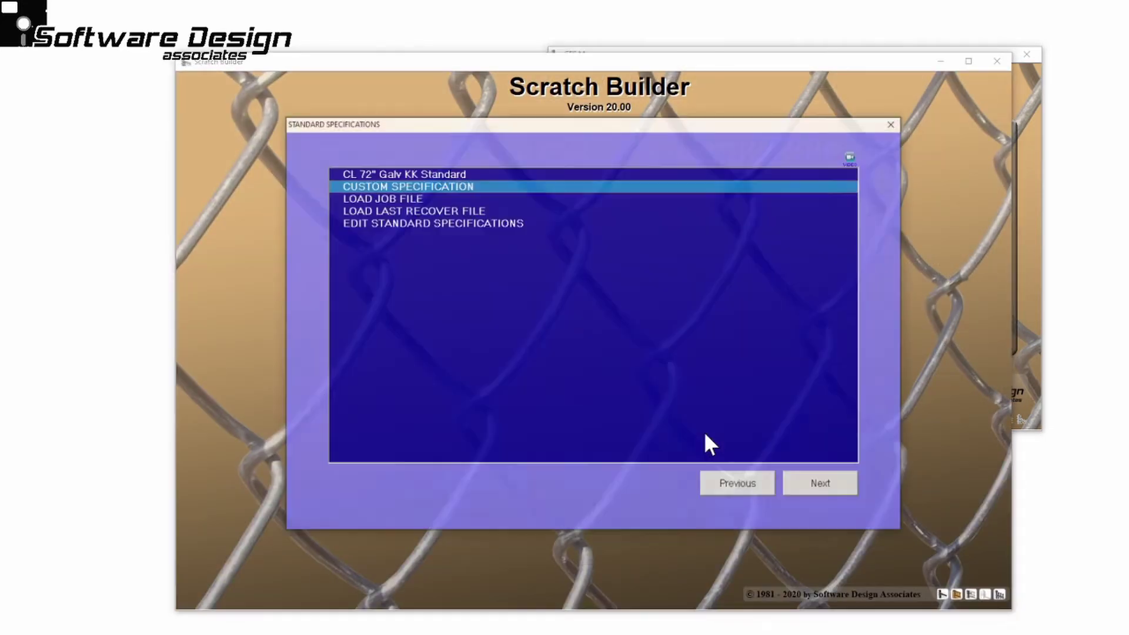
click(487, 173)
double_click(494, 179)
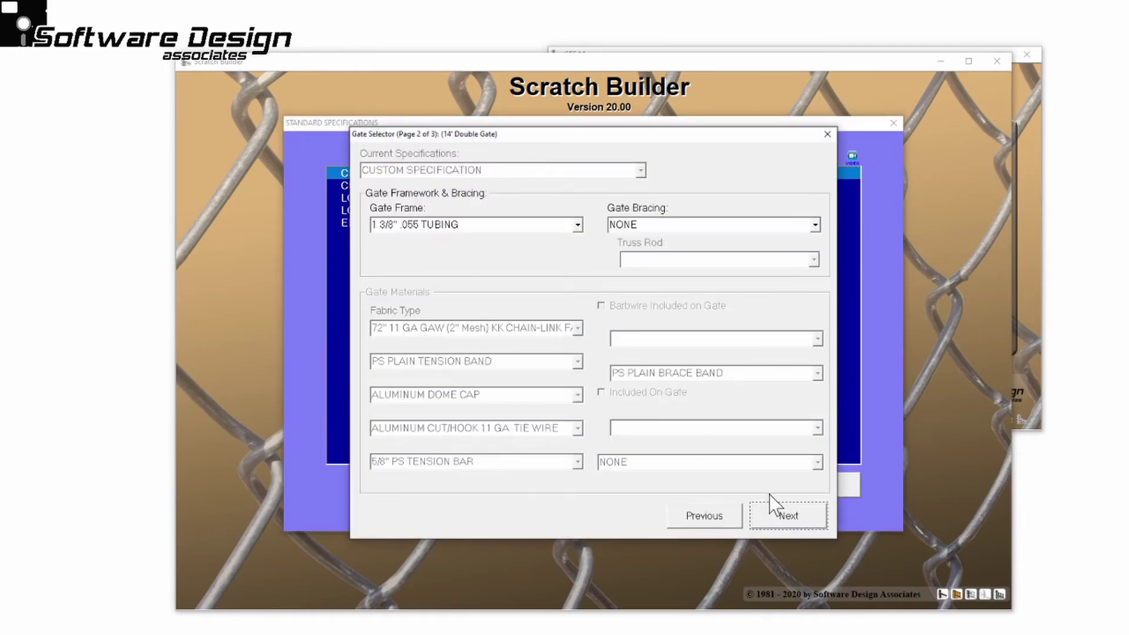
Complete the 14' double gate's specifications with the PS MALE HINGE - PS FEMALE HINGE and NONE as center stop, and continue to the job sketch.
click(773, 501)
click(854, 259)
click(824, 272)
click(853, 412)
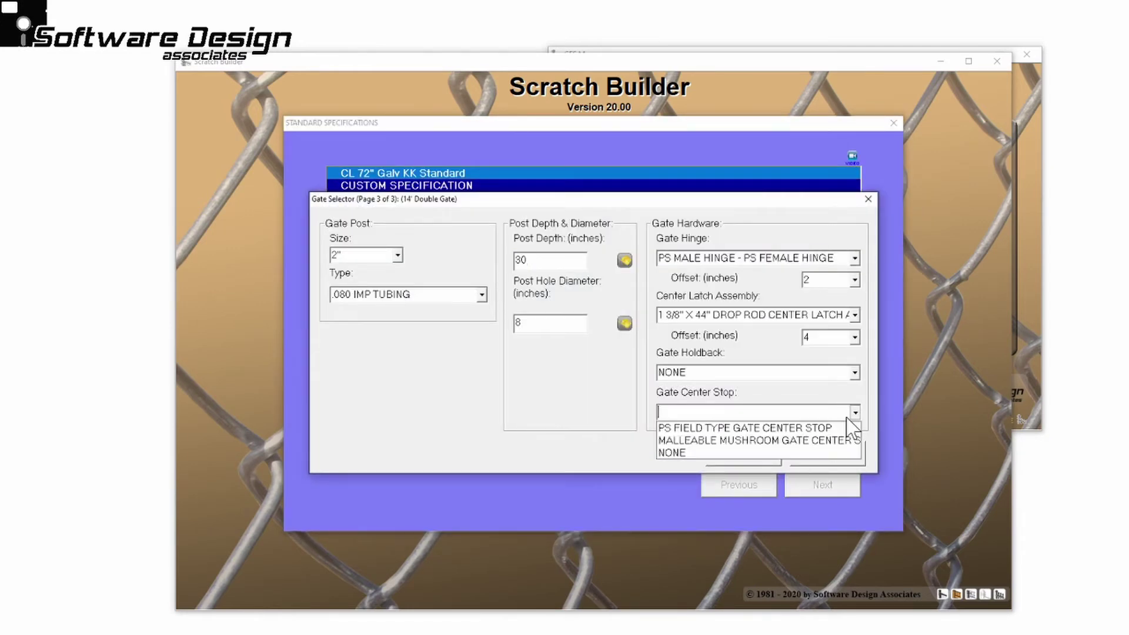
click(815, 457)
click(826, 455)
click(729, 426)
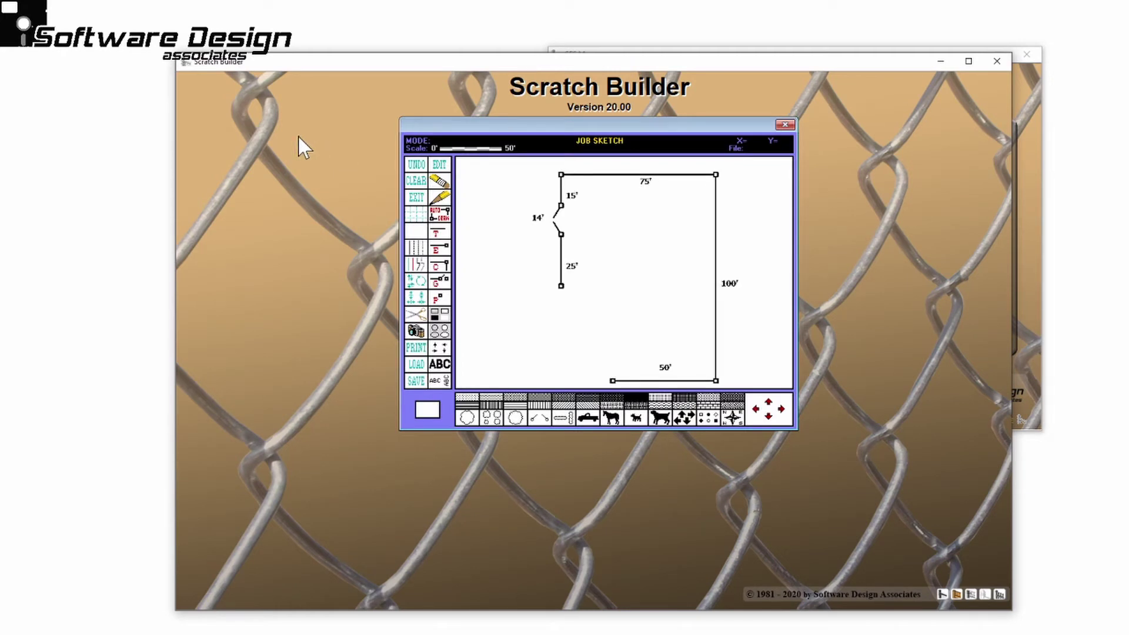
Shift the whole job sketch two increments left, one up and one back right.
click(426, 165)
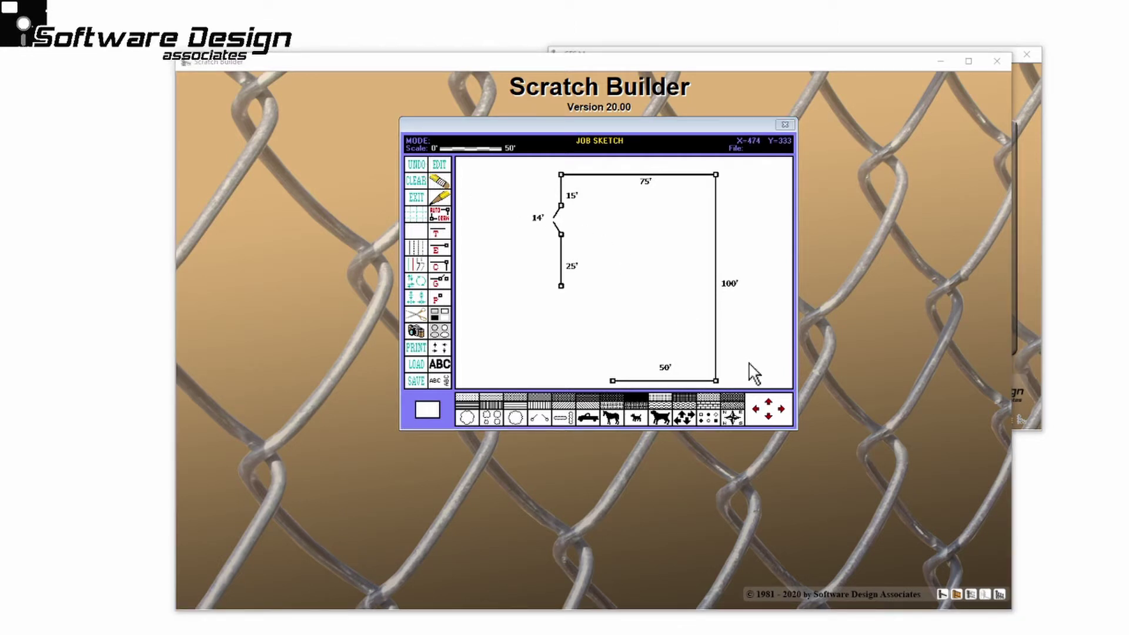
click(758, 410)
click(759, 410)
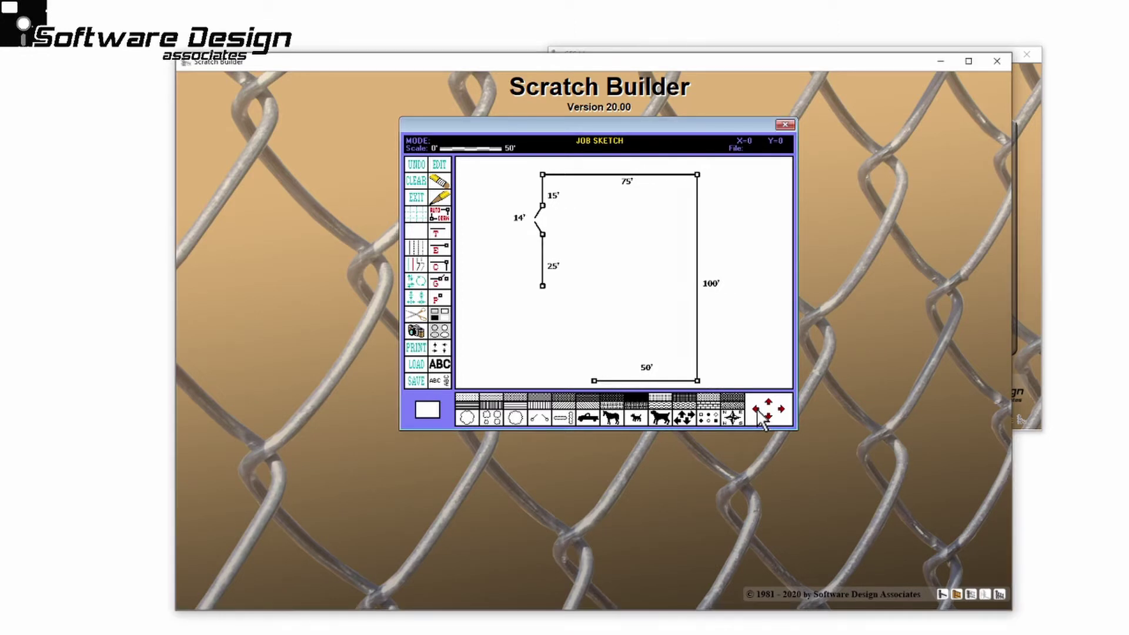
click(768, 403)
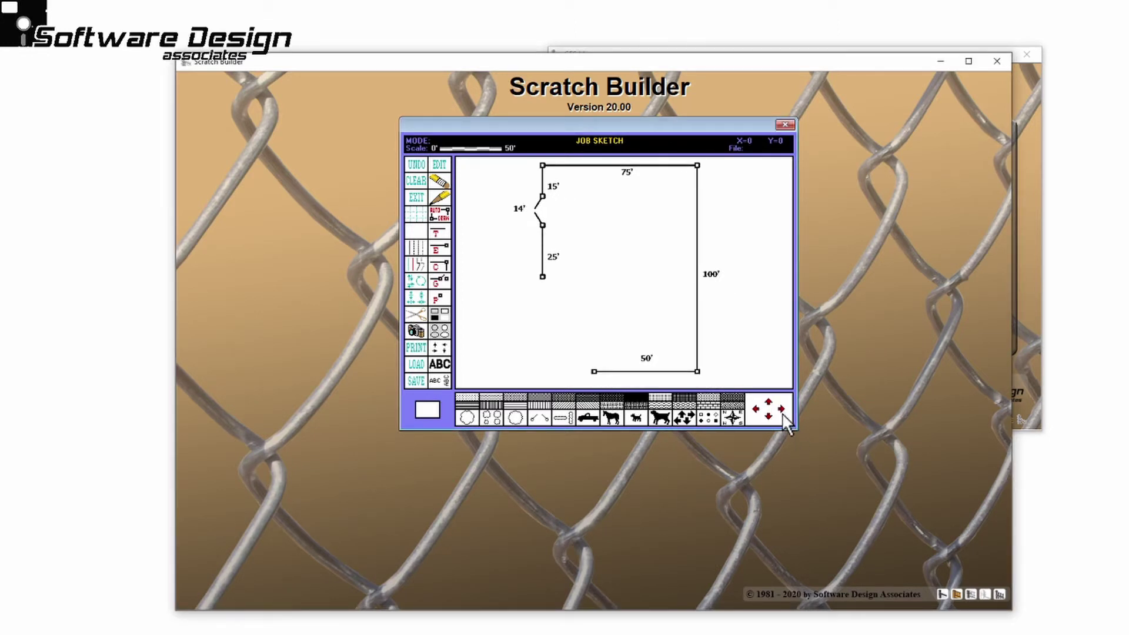
click(782, 410)
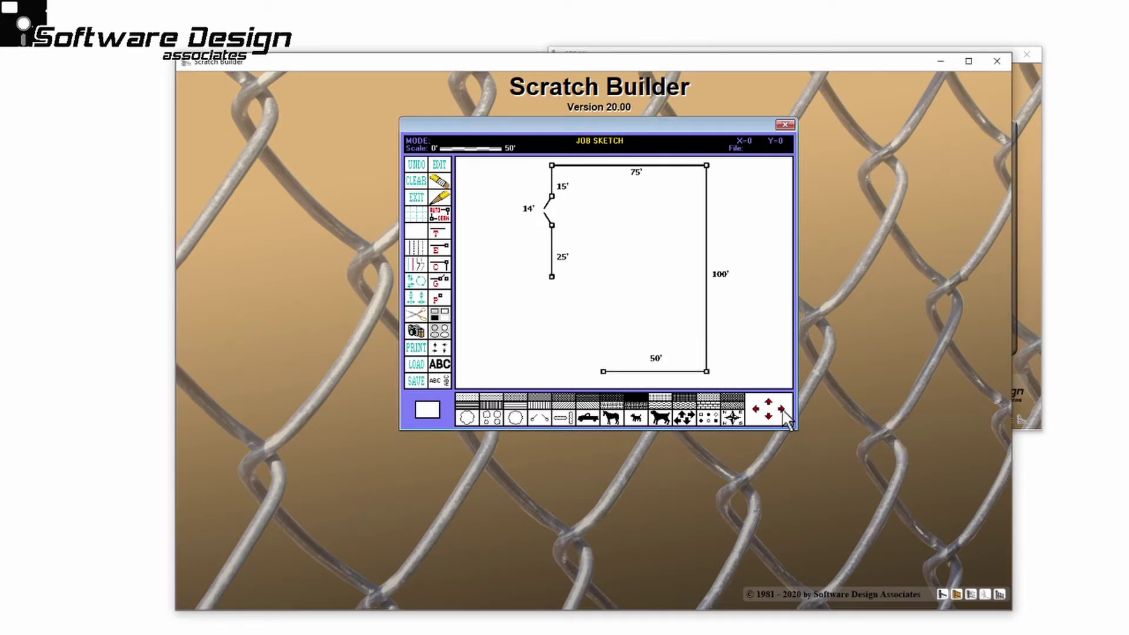
Draw a transparent box about 99 wide by 74.5 high in the layout's open lower-left corner and fill it with a grid pattern.
click(439, 313)
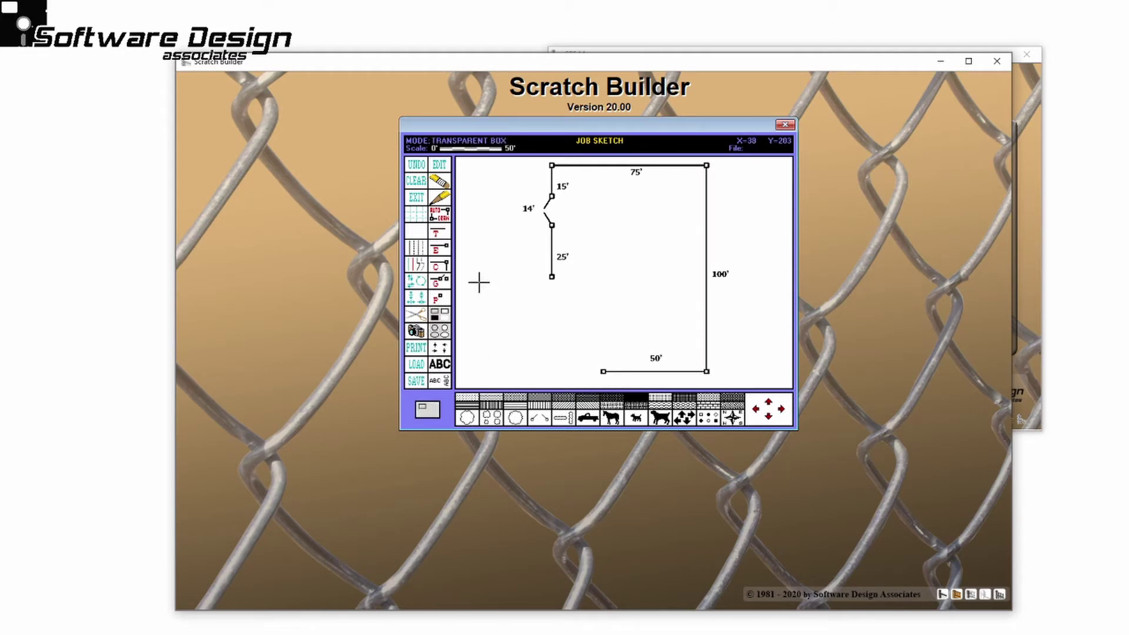
drag(478, 283, 602, 373)
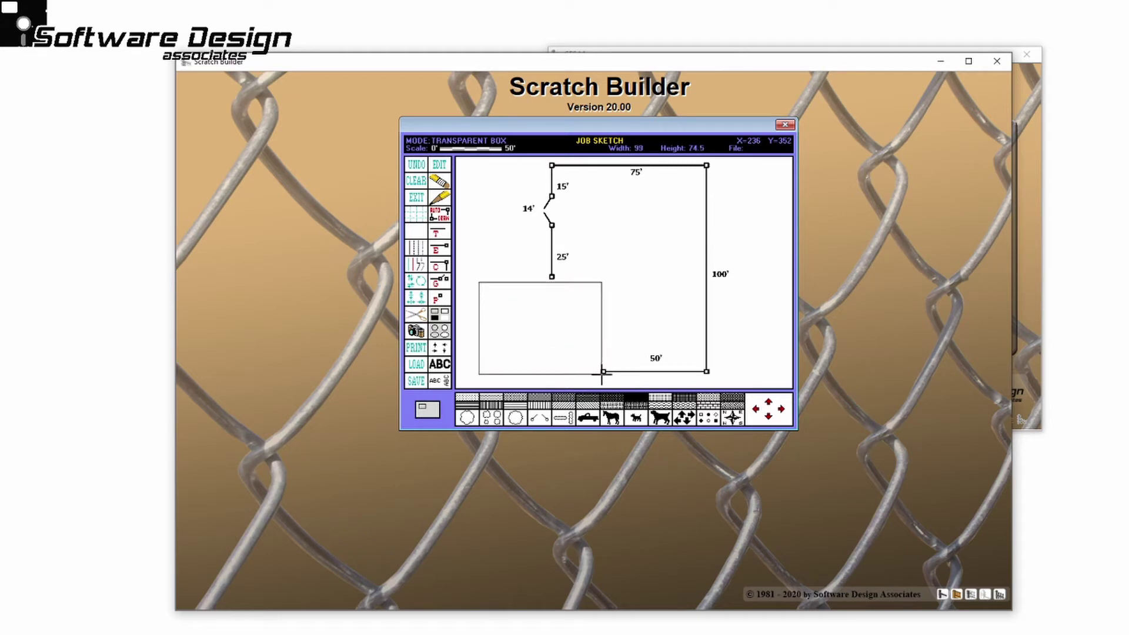
click(666, 396)
click(553, 334)
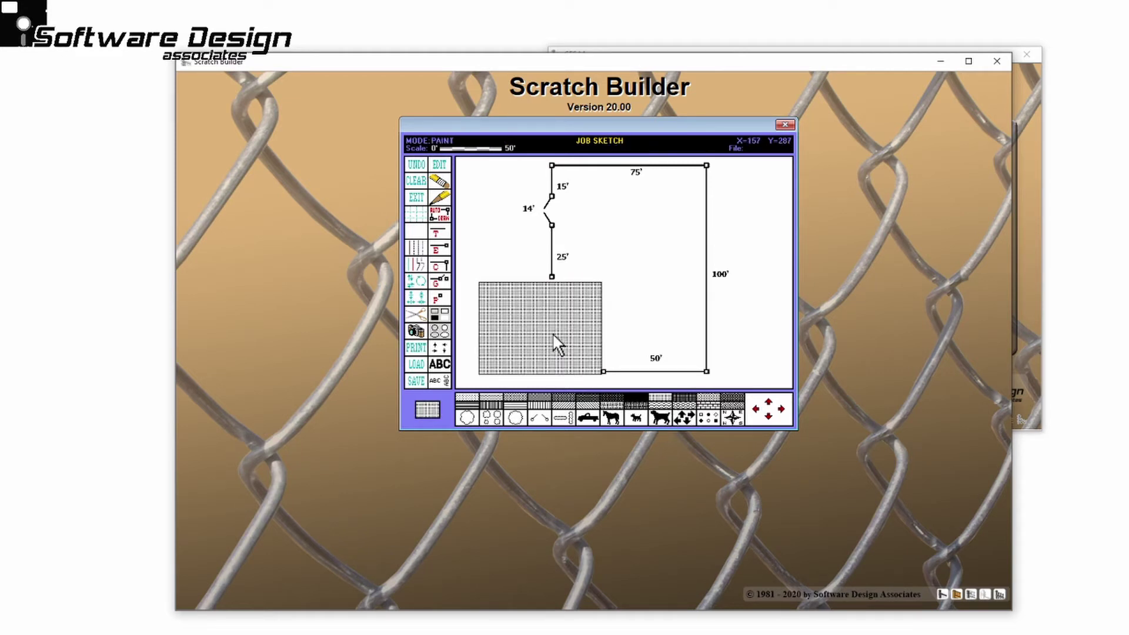
Place a small dog symbol inside the fenced yard.
click(635, 417)
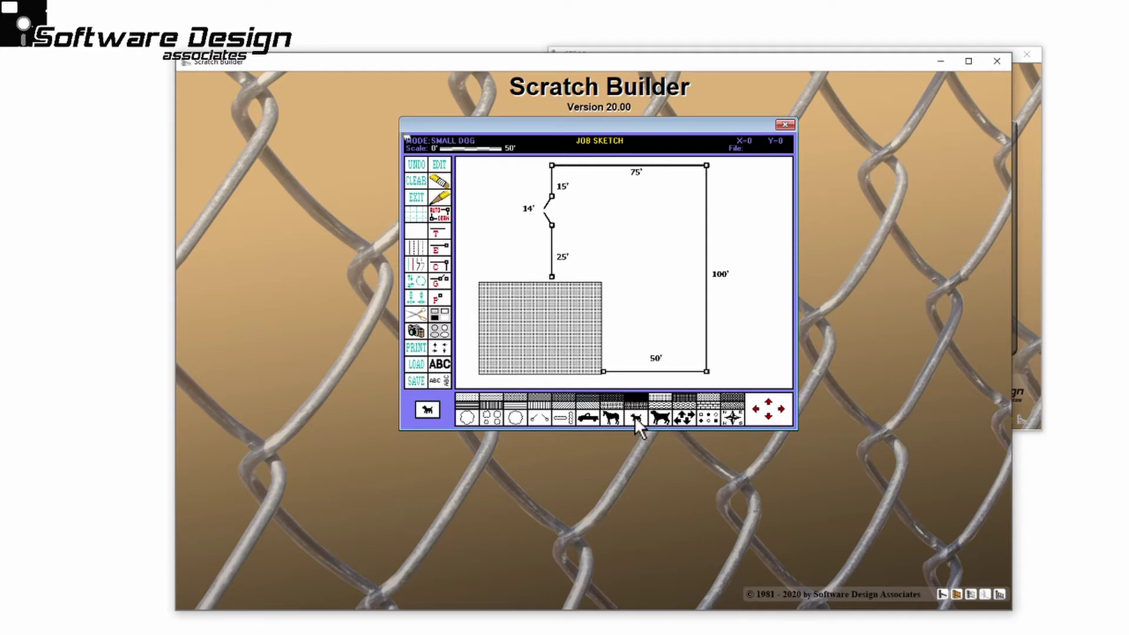
click(633, 256)
Clear the sketch and lay out the fence with Autodraw: 25', 14' gate and 15' across, 75' down, 100' left, 50' up.
click(416, 182)
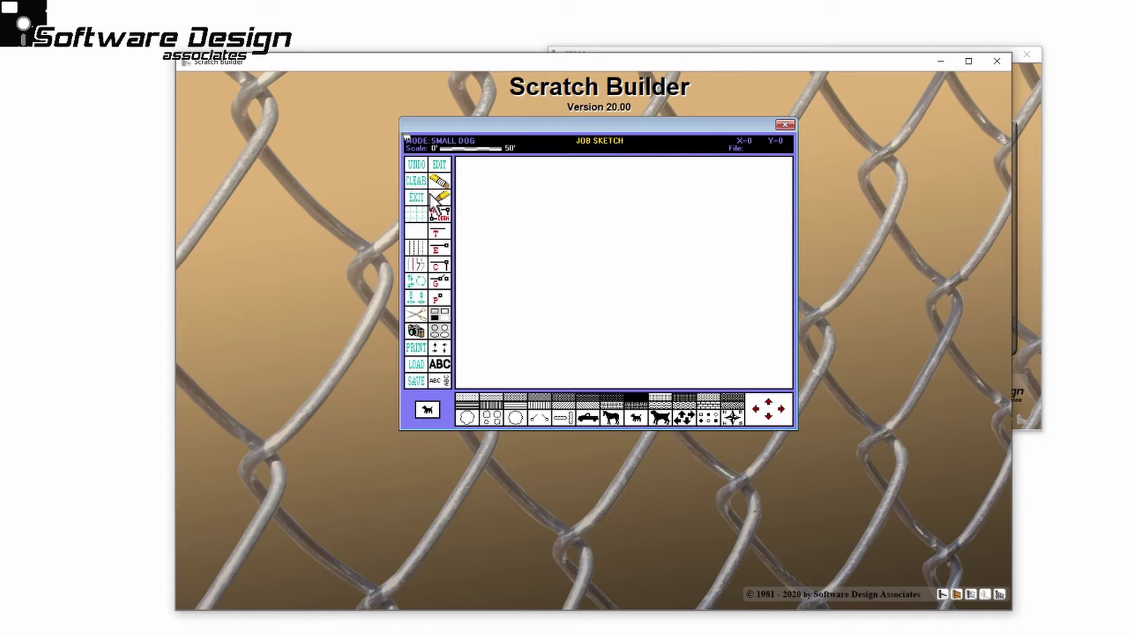
click(436, 215)
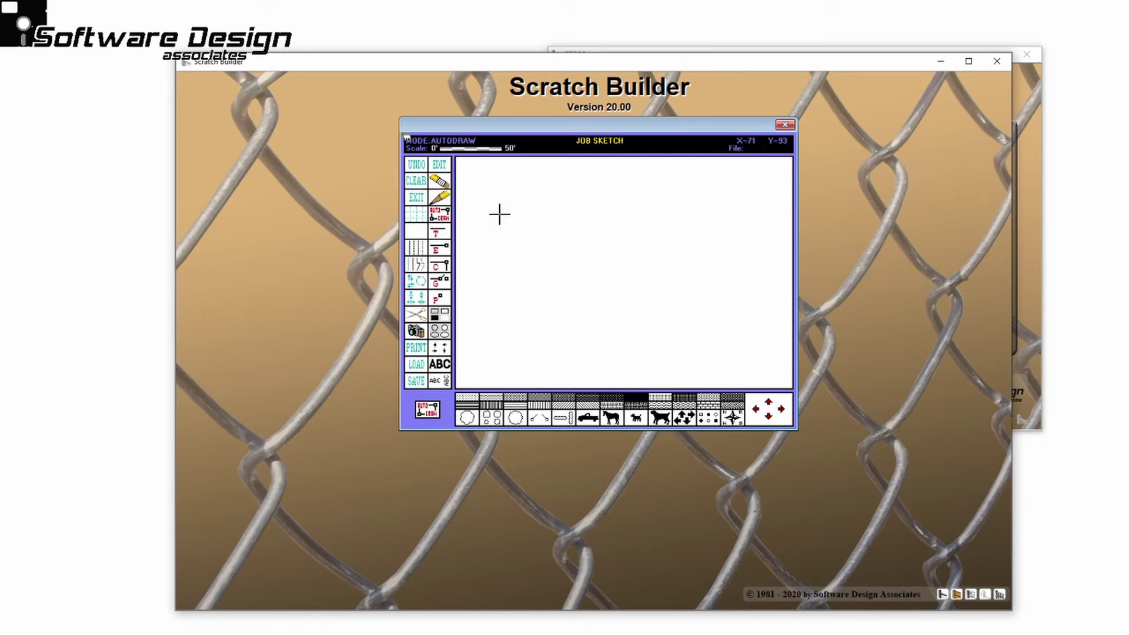
click(531, 217)
click(686, 216)
click(665, 378)
click(467, 378)
click(469, 262)
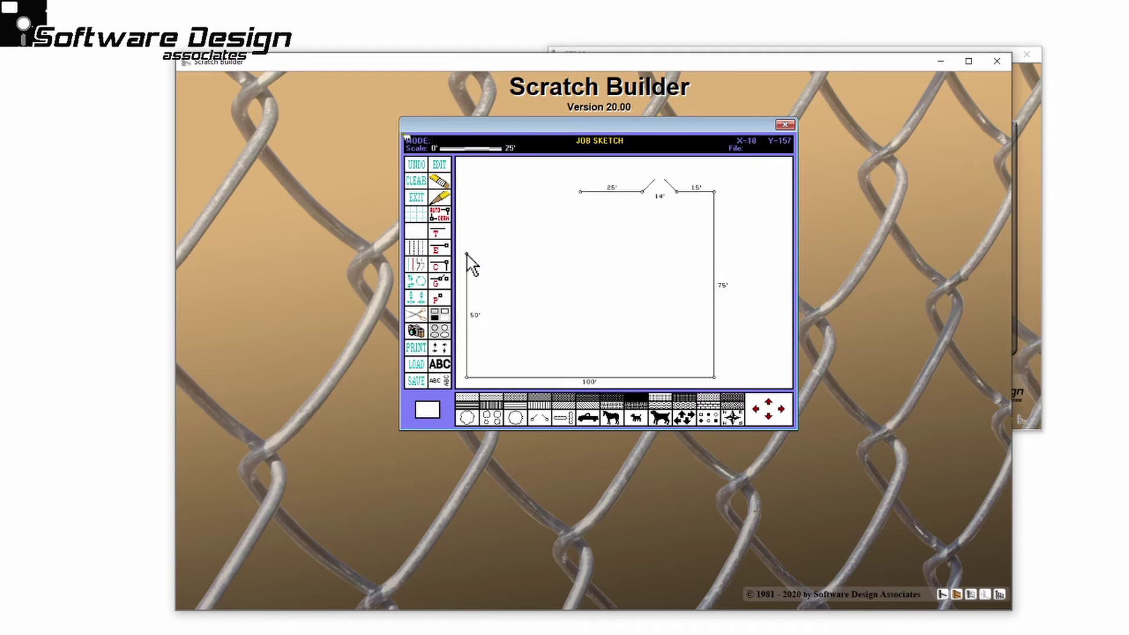
Shift the redrawn fence sketch four increments to the right.
click(782, 409)
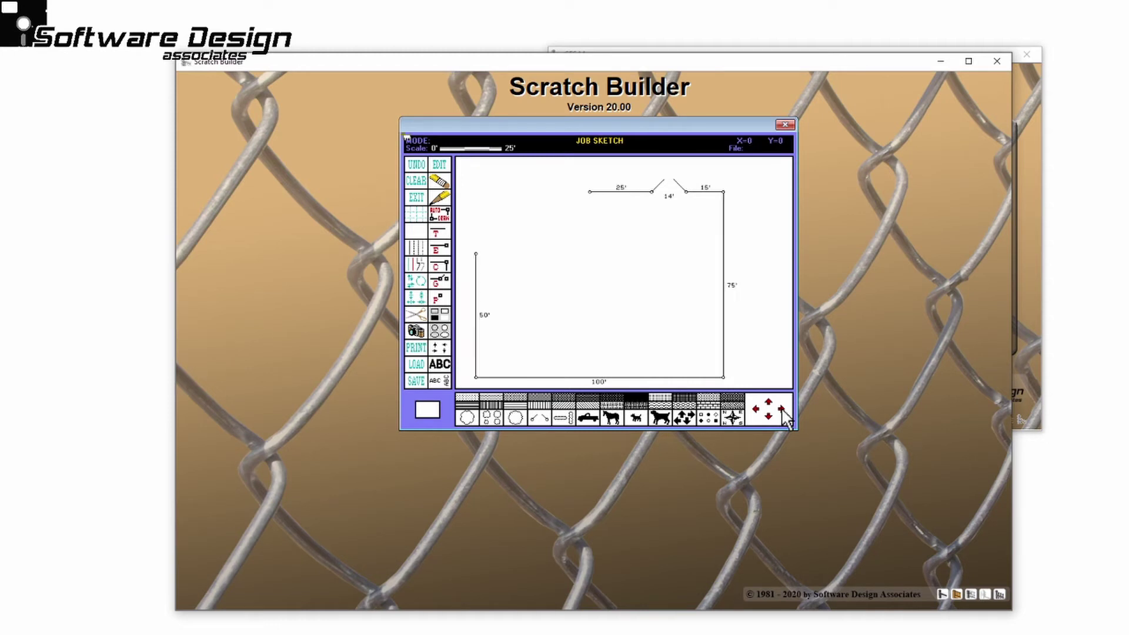
click(782, 410)
click(782, 409)
click(783, 409)
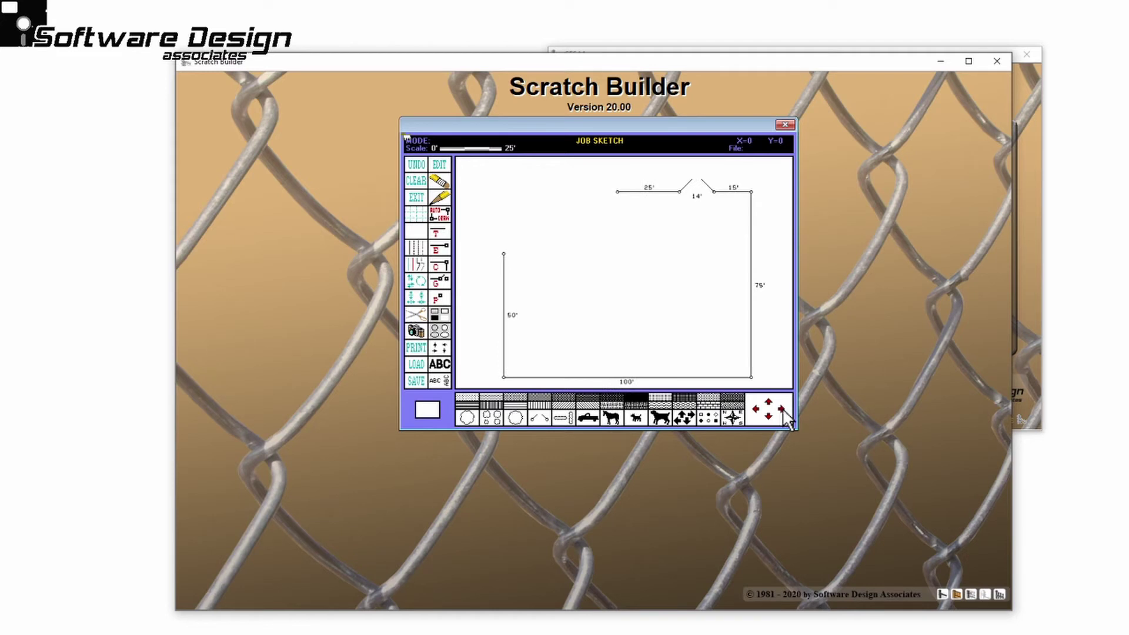
Use Cut & Paste on the double gate area along the sketch's upper fence line.
click(423, 309)
mouse_move(689, 192)
mouse_down()
mouse_move(709, 204)
mouse_move(694, 171)
mouse_up()
click(438, 311)
Clear the sketch and use Draw Assist to draw 25' down, 14' gate and 15' left, 75' up, 100' right, 50' down.
click(417, 183)
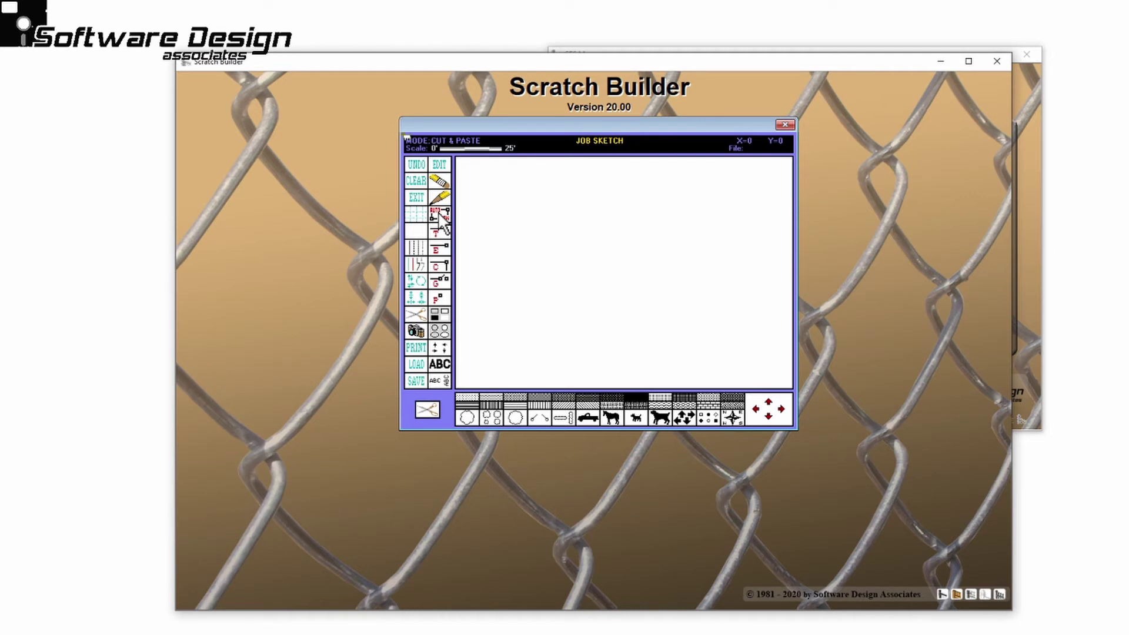
click(440, 215)
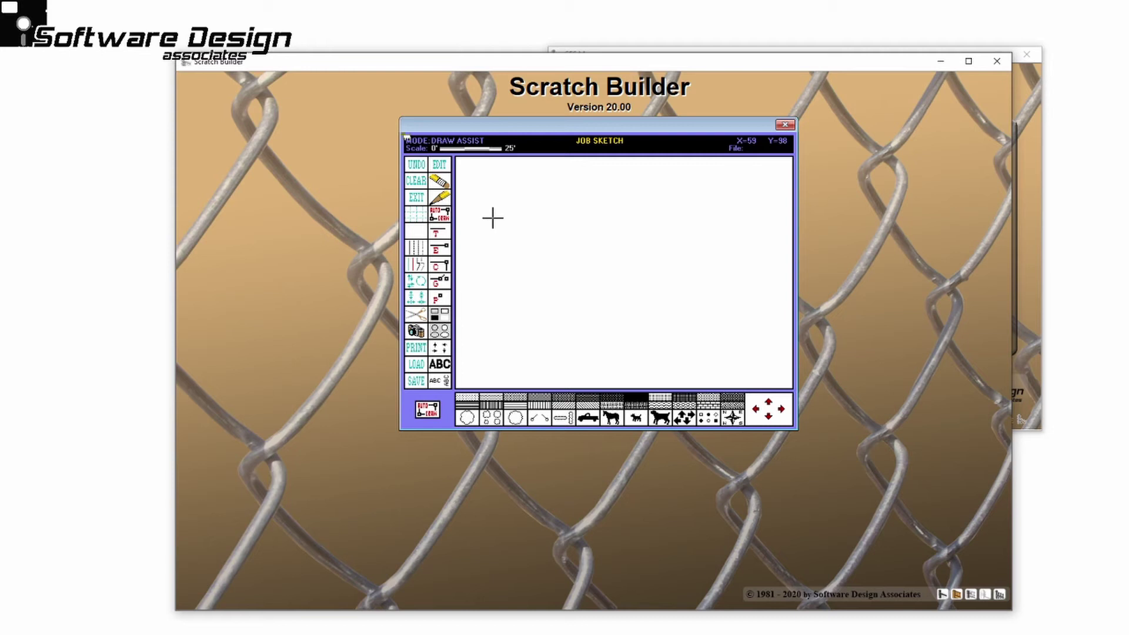
click(592, 293)
click(591, 356)
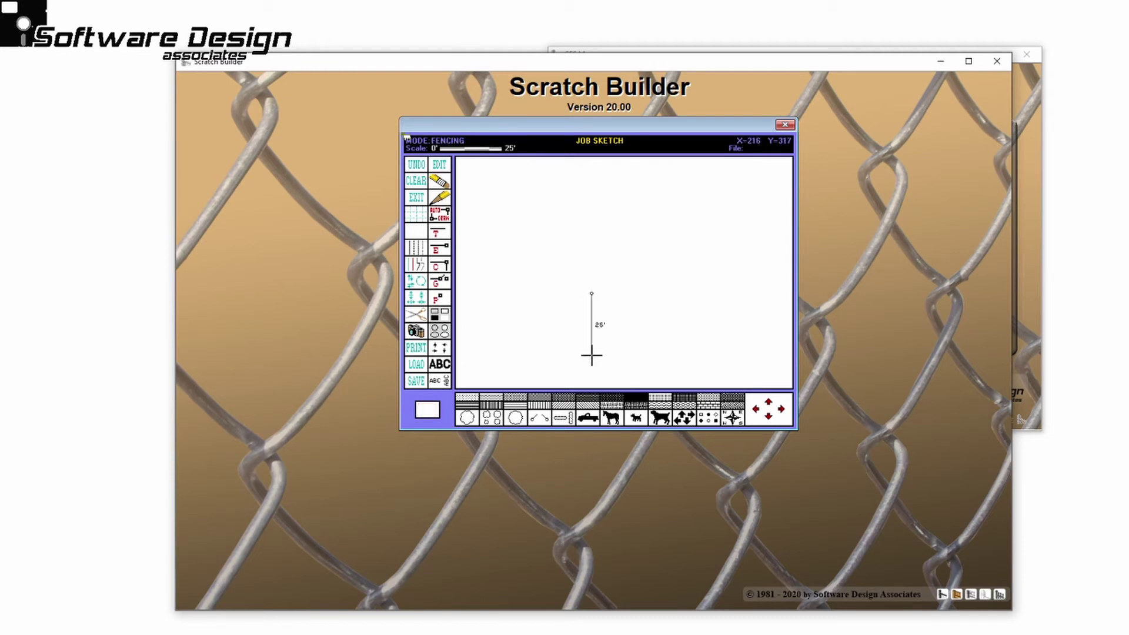
click(556, 355)
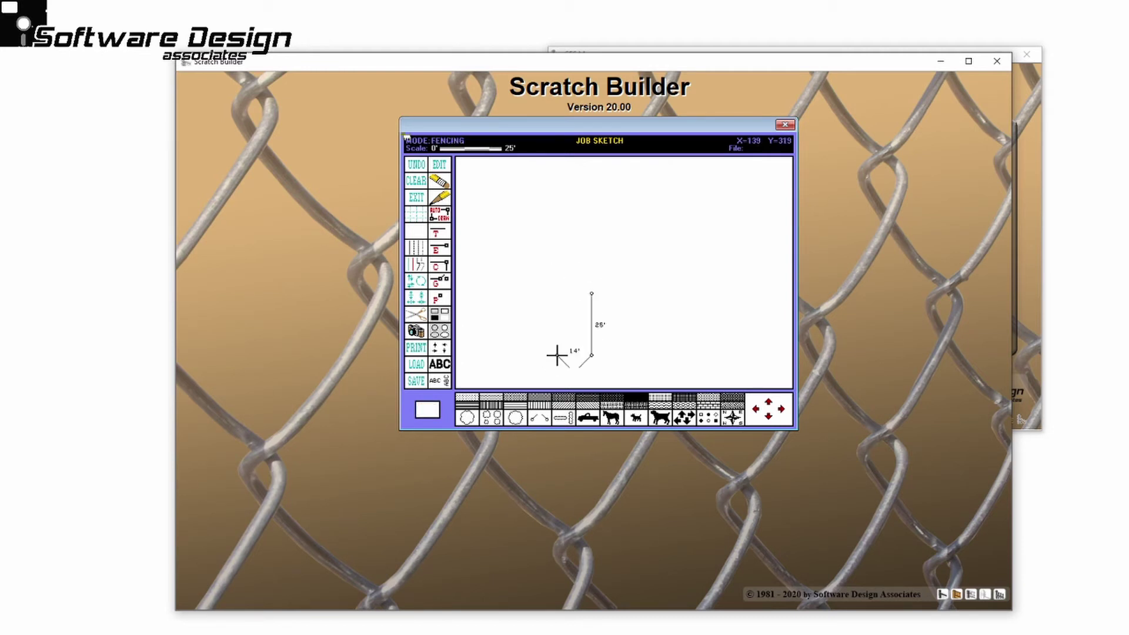
click(520, 356)
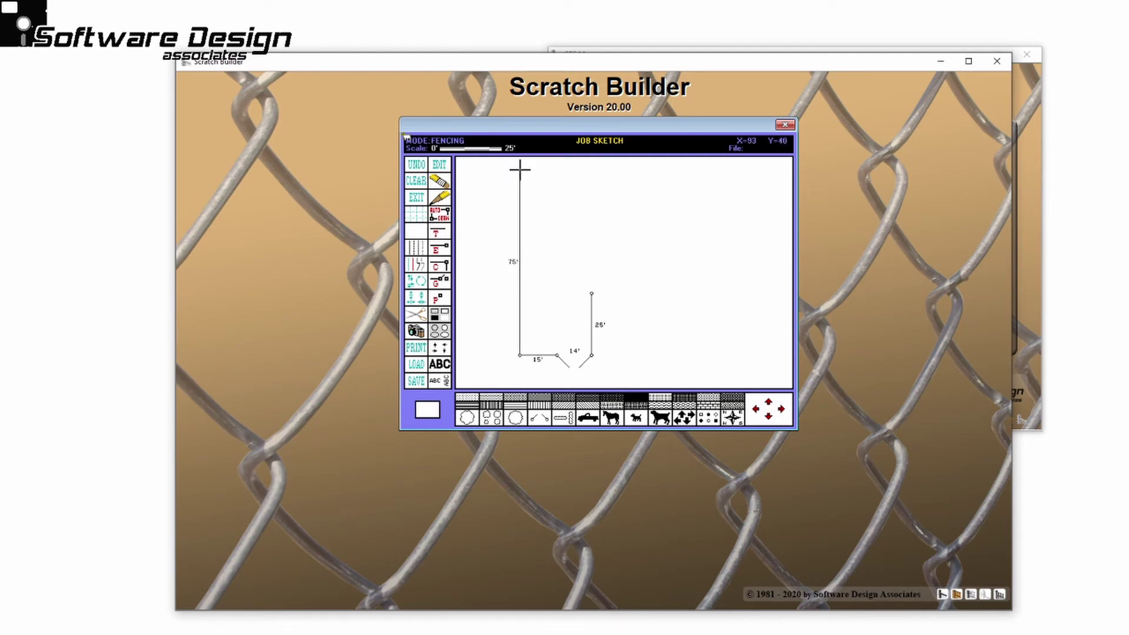
click(768, 170)
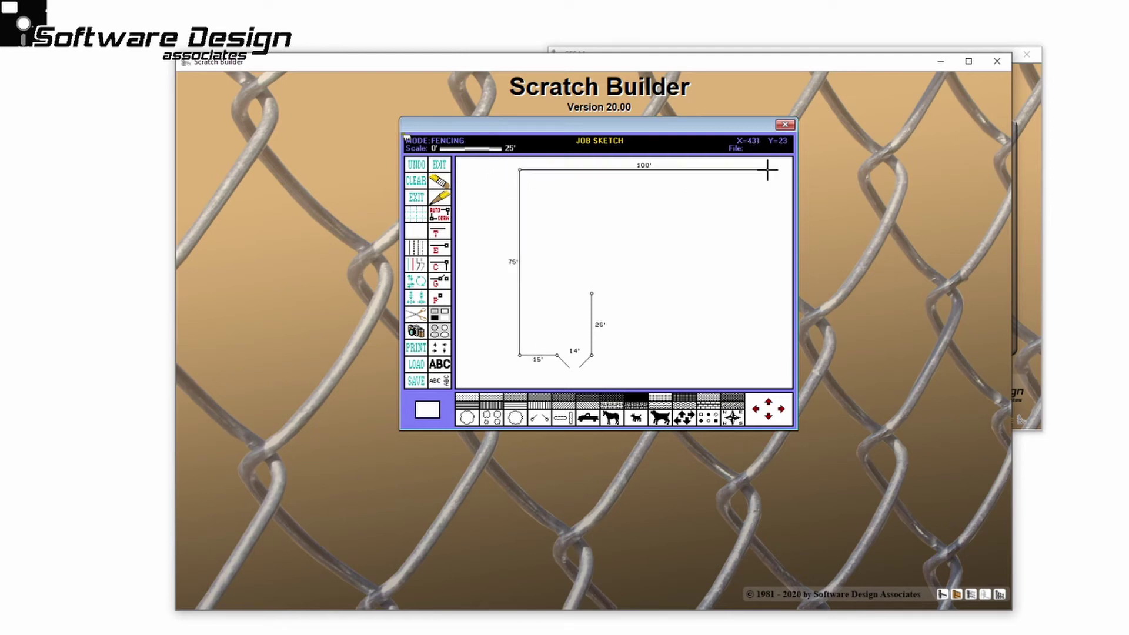
click(768, 293)
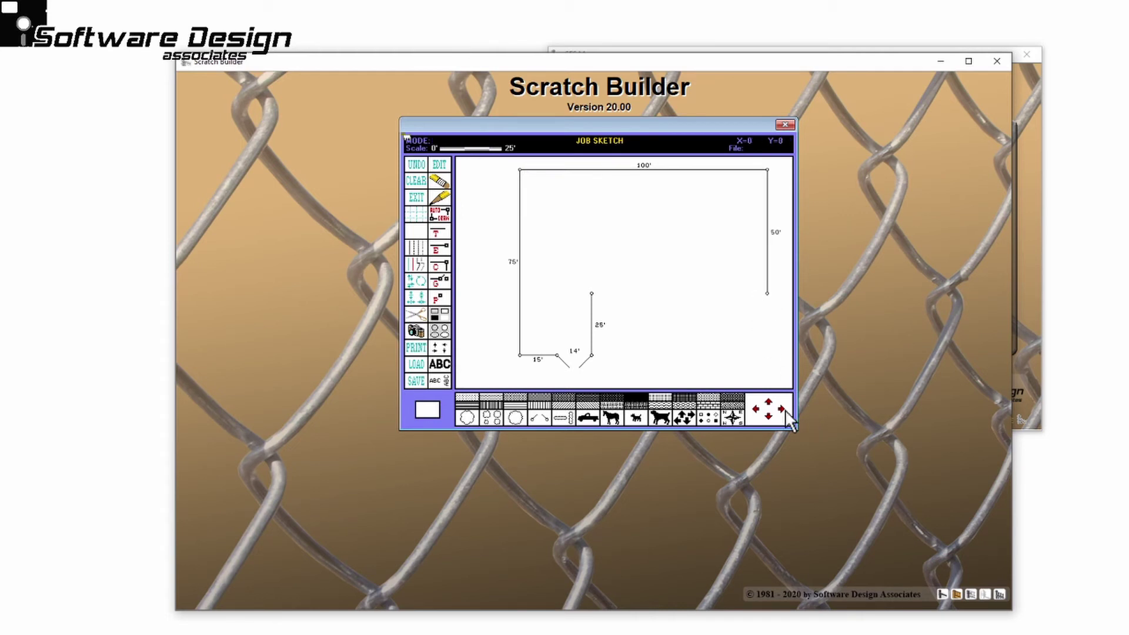
Shift the Draw Assist fence sketch one increment down and two increments left.
click(769, 416)
click(756, 409)
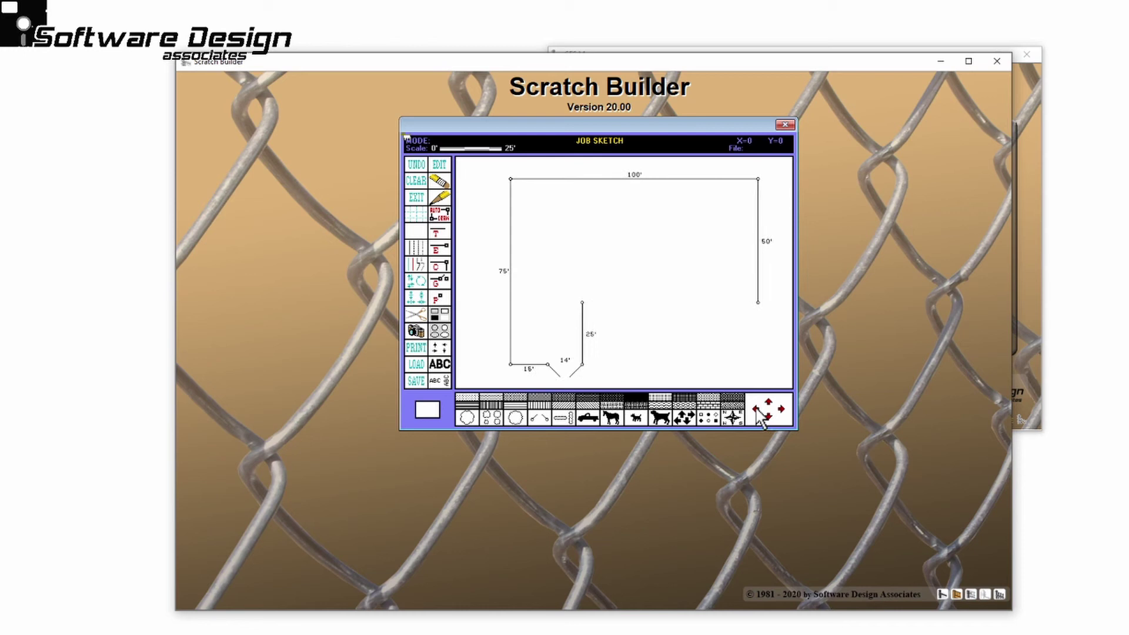
click(757, 409)
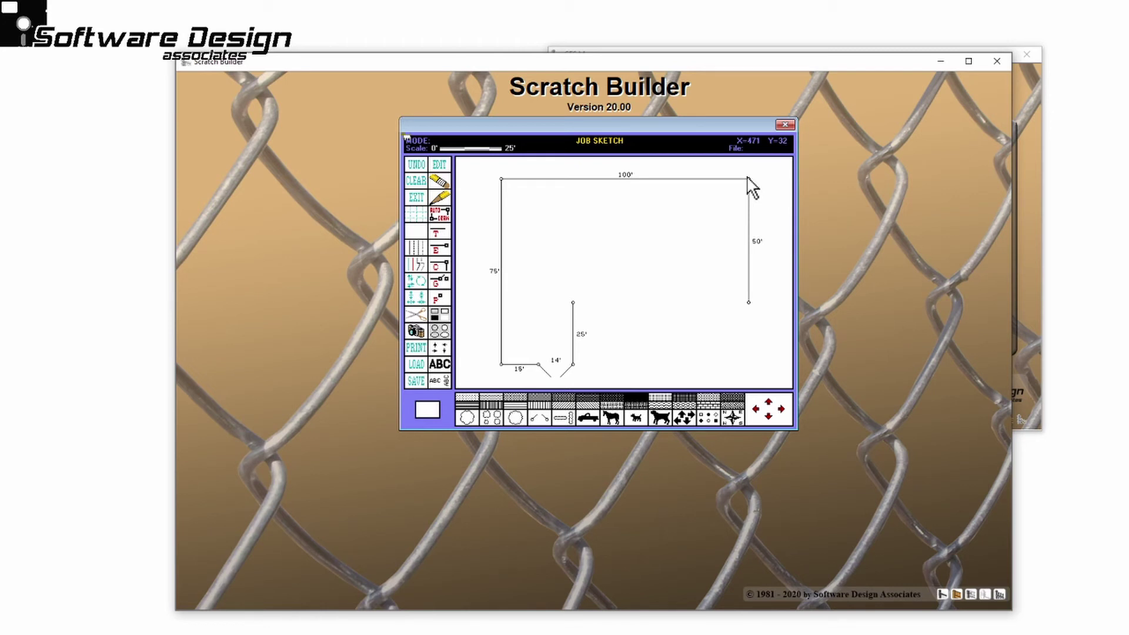
Clear the sketch, set the scale to 50', and draw 25' left, 14' gate, 15' and 75' down, and 100' right with Draw Assist.
click(416, 180)
click(468, 148)
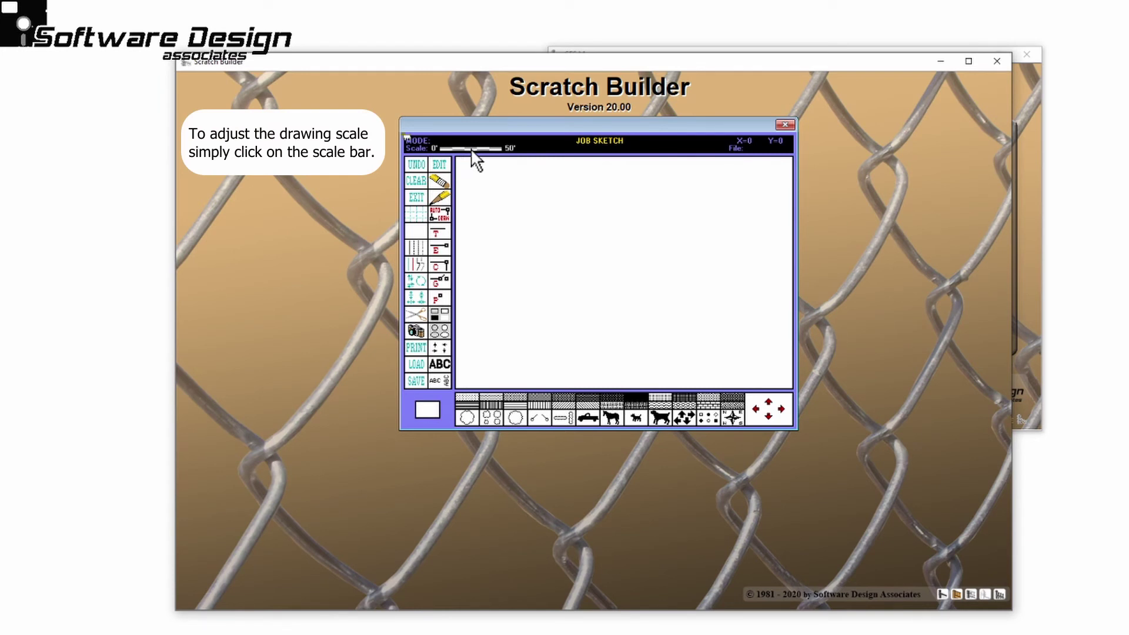
click(435, 213)
click(580, 206)
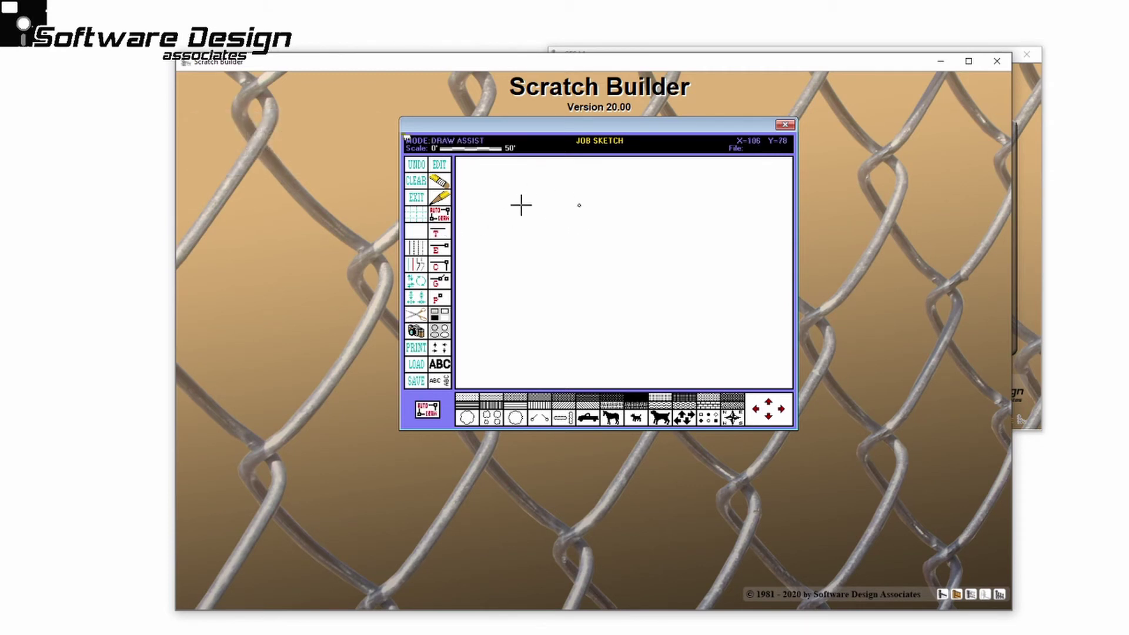
click(547, 205)
click(548, 222)
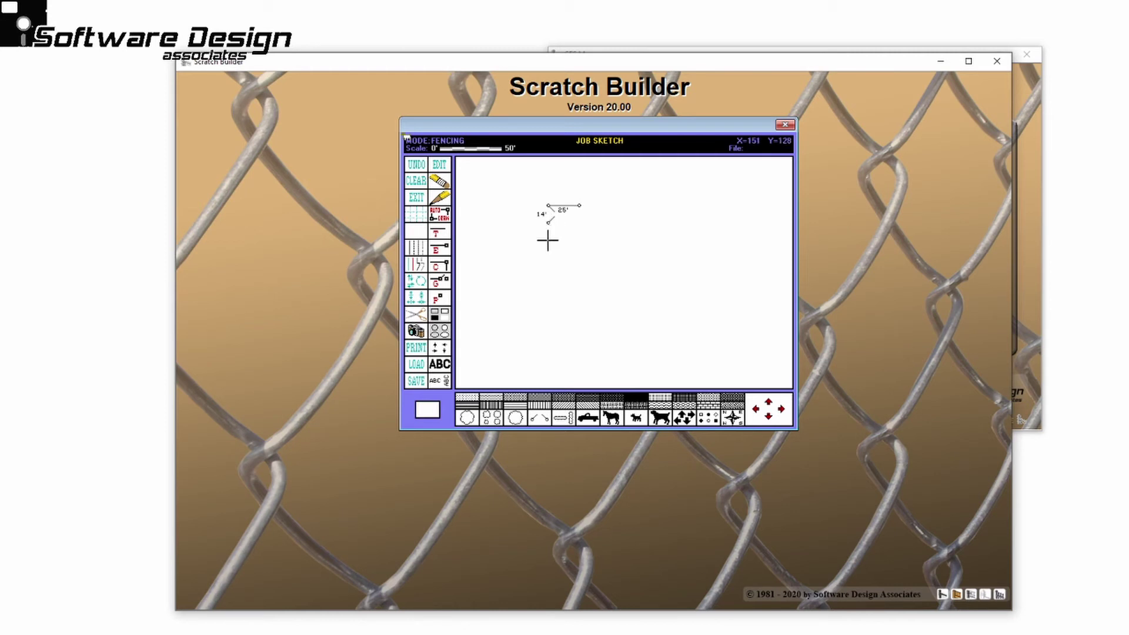
click(548, 241)
click(549, 334)
double_click(673, 334)
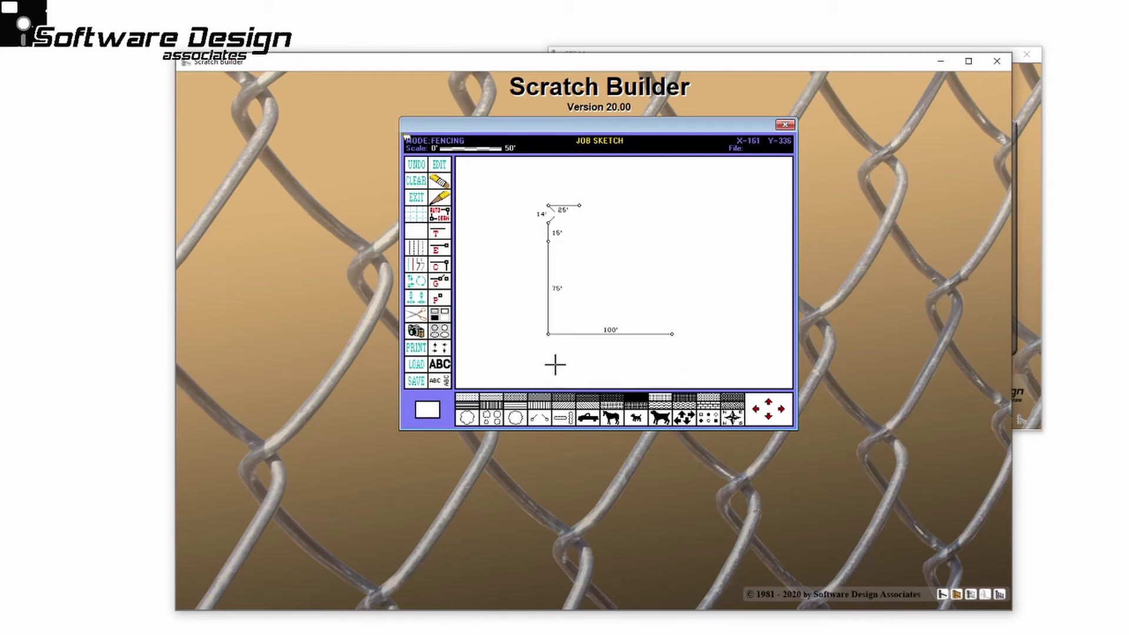
Clear the job sketch and set the drawing scale to 10'.
click(415, 181)
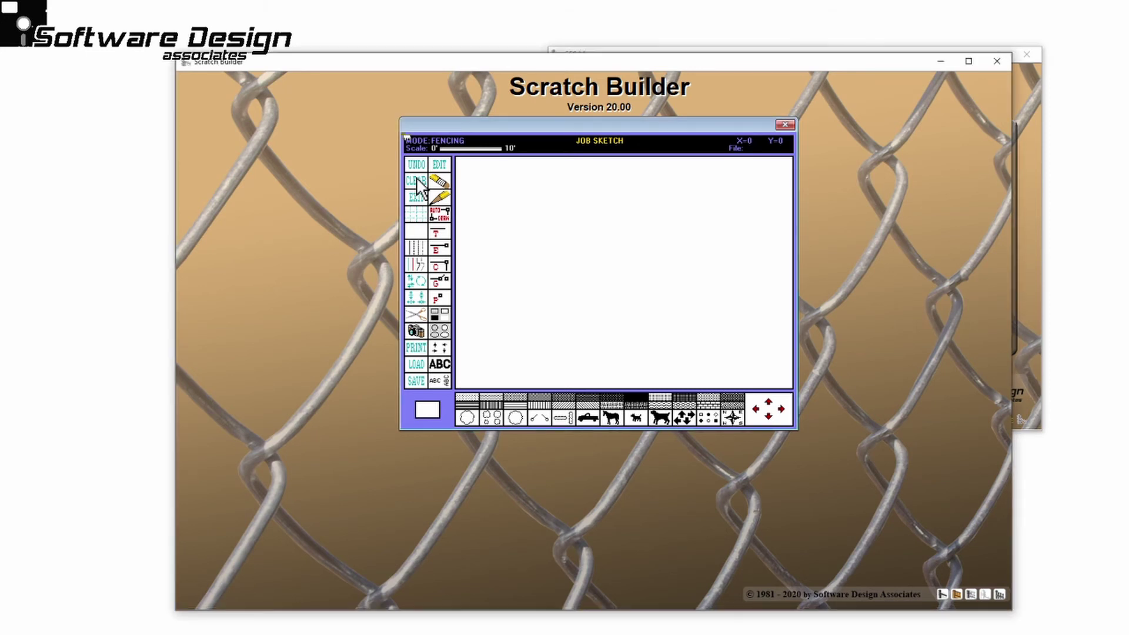
Place an end post near the sketch's upper left and draw a fence line about 15.1' straight down from it.
click(443, 248)
click(415, 231)
click(442, 251)
click(514, 186)
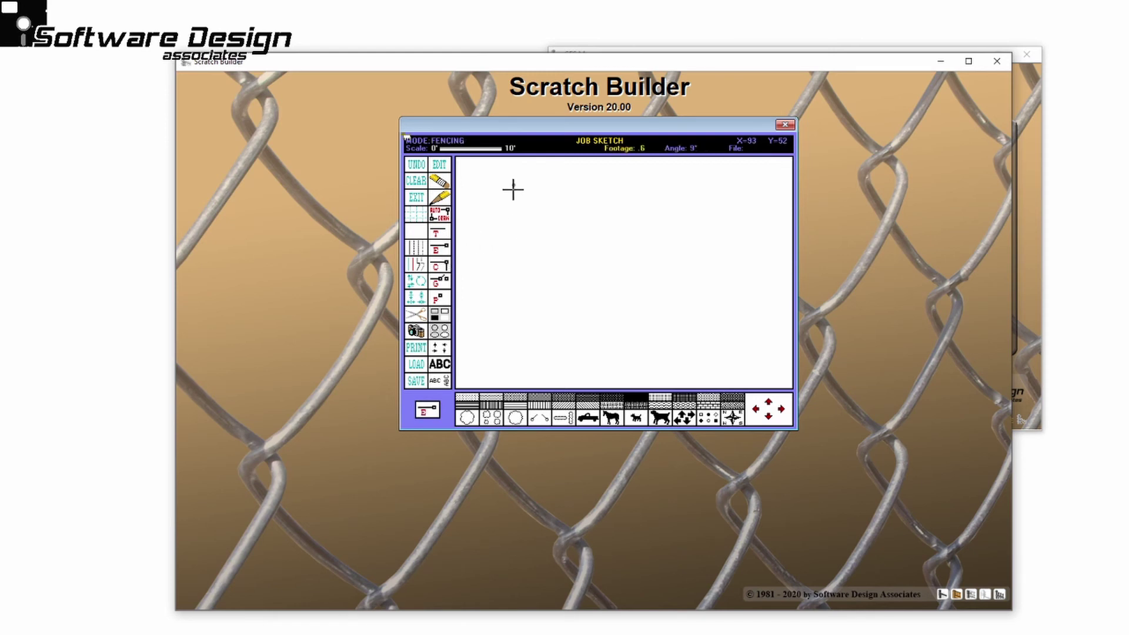
click(513, 279)
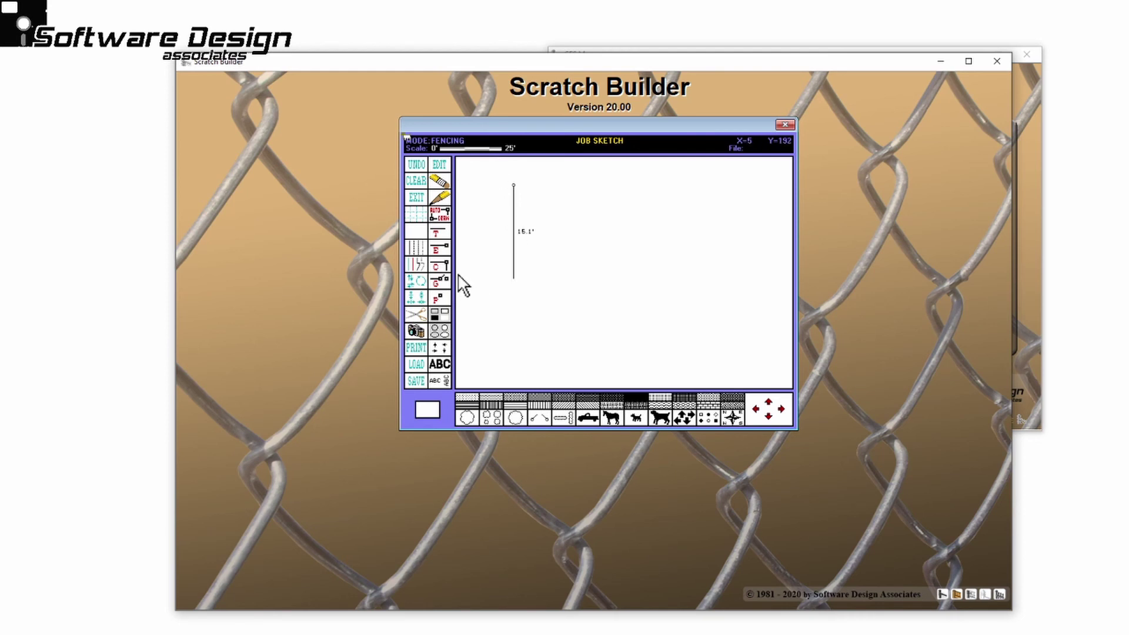
Continue the fence at the 25' scale with corner posts, drawing about 45.75' right, 33.75' down and 48' left.
click(445, 266)
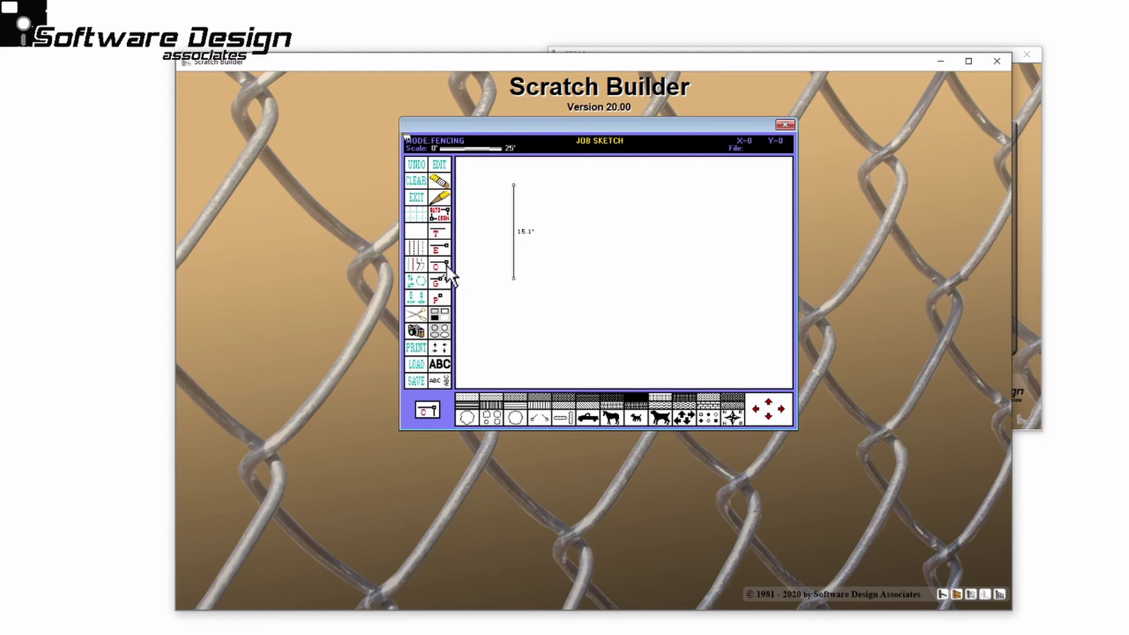
click(627, 278)
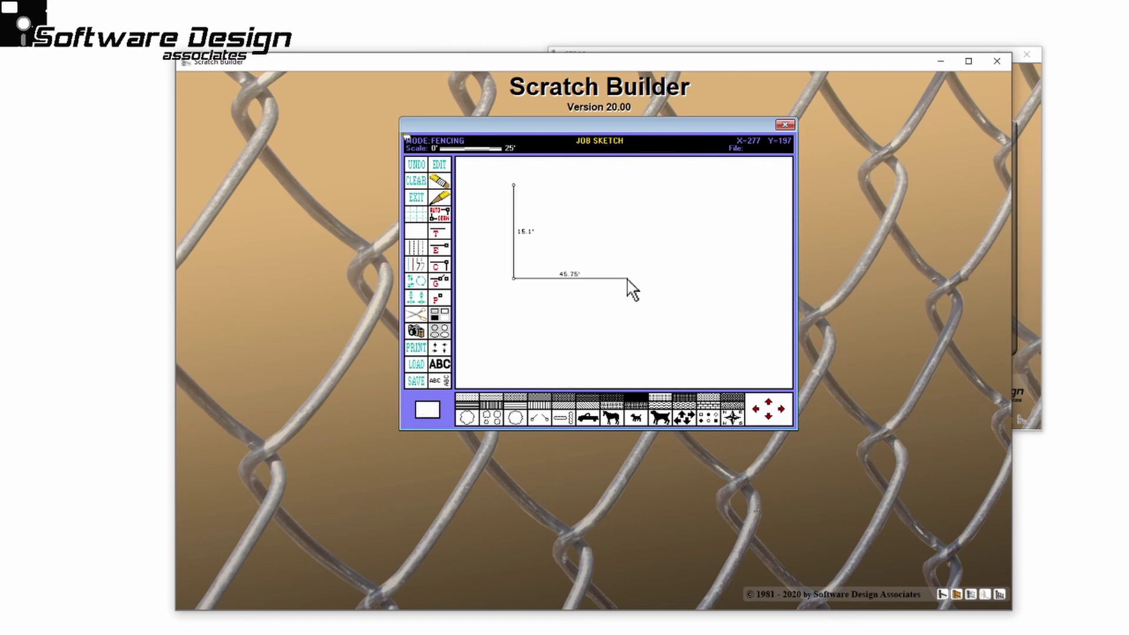
click(446, 268)
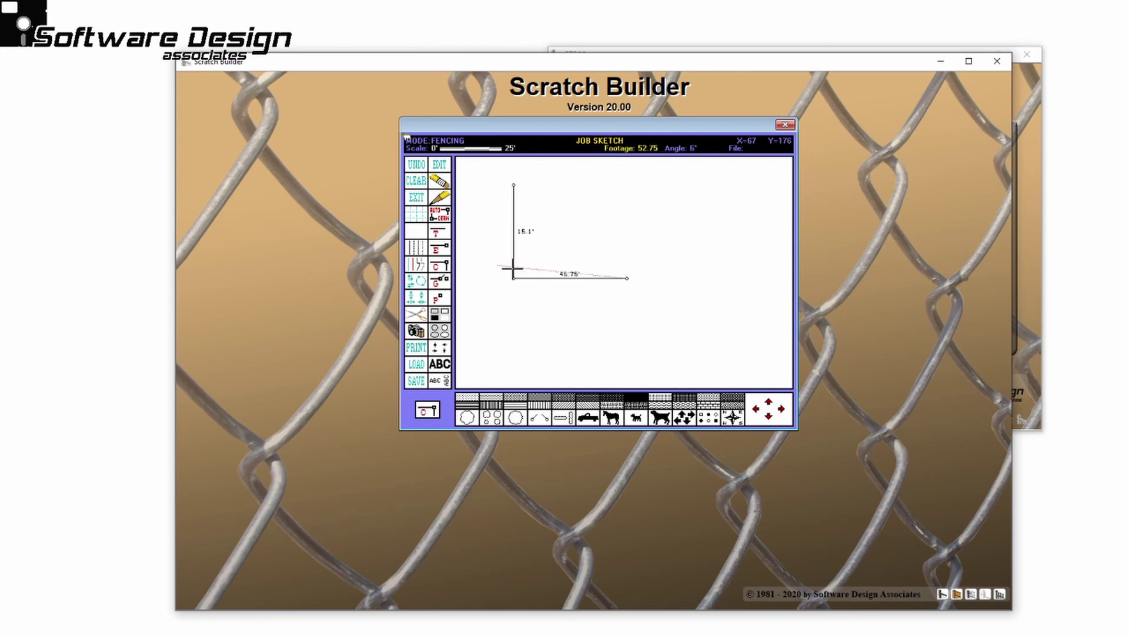
click(627, 362)
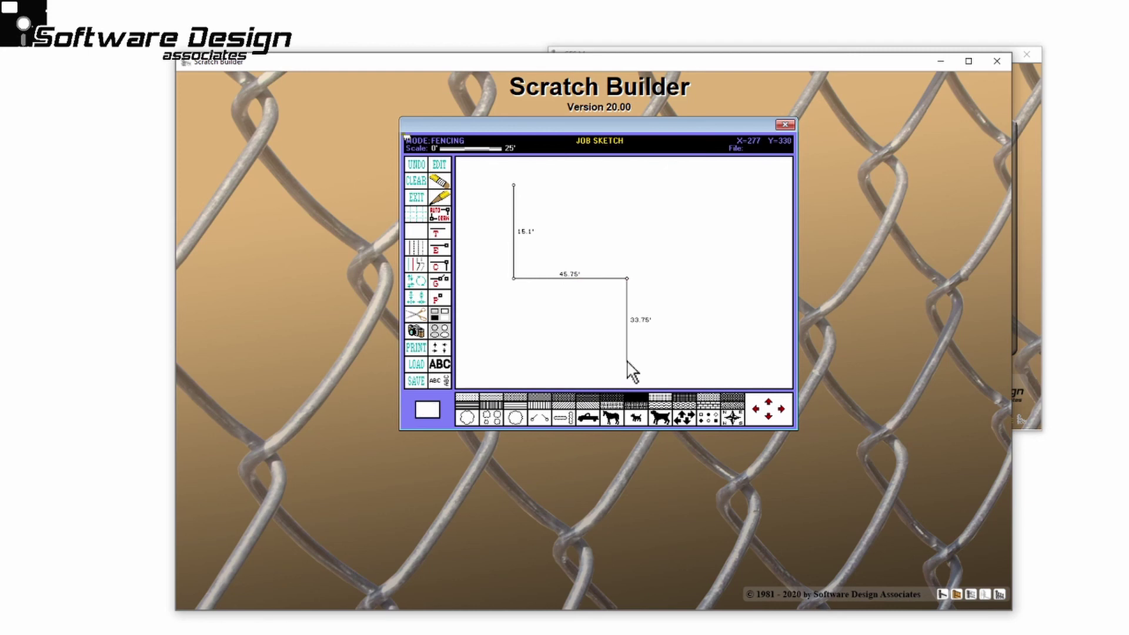
click(447, 266)
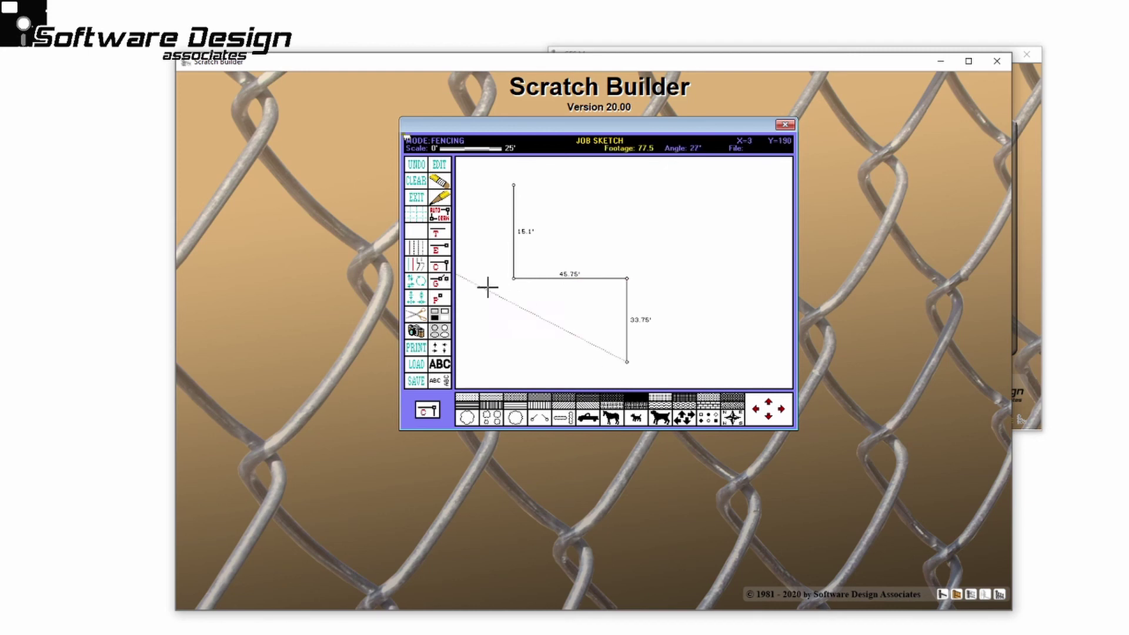
click(508, 360)
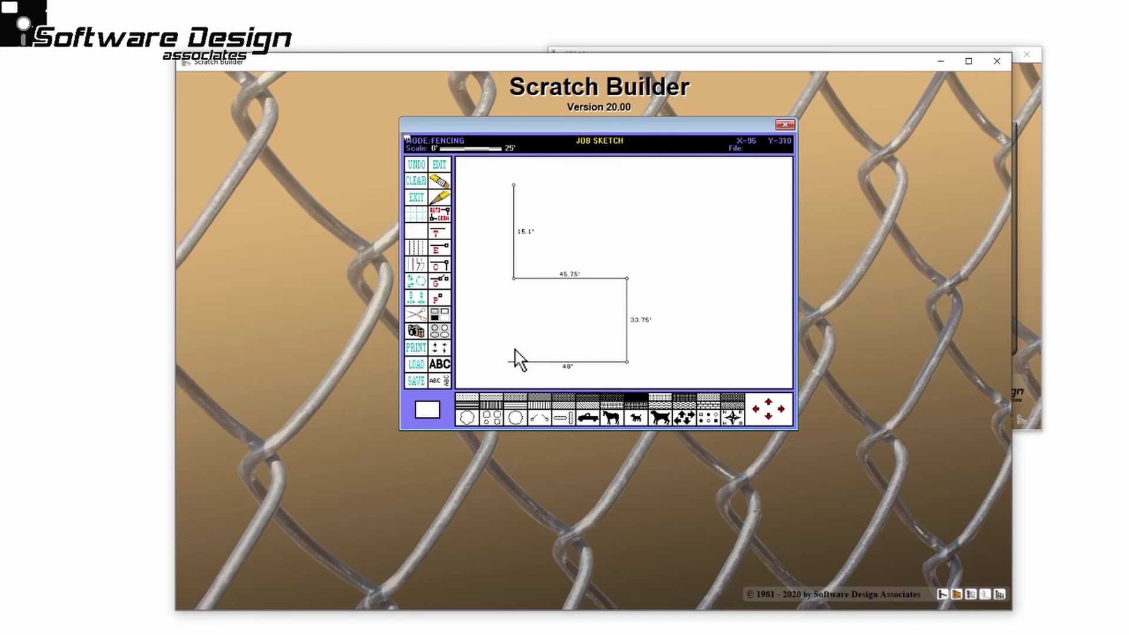